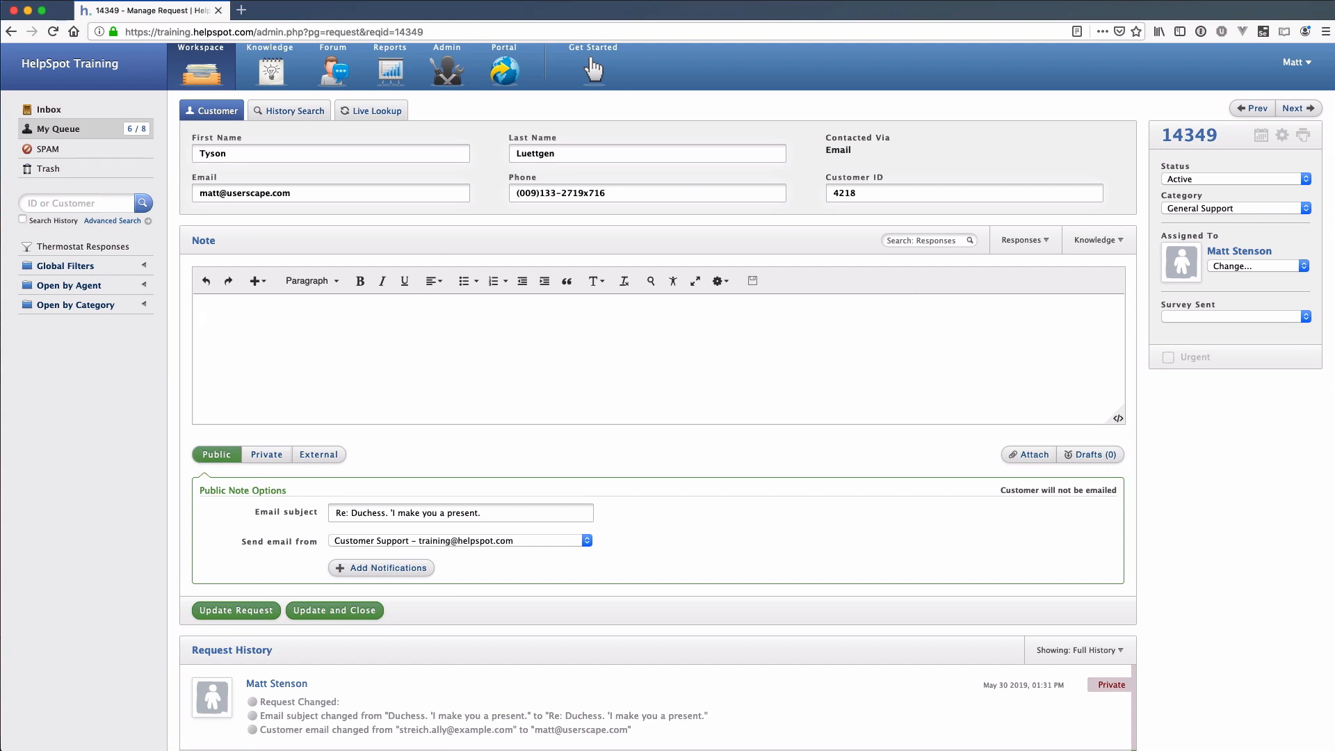
Review the "This is a test update" notification email and open its complete request history in the customer portal.
left_click_drag(1334, 251, 586, 77)
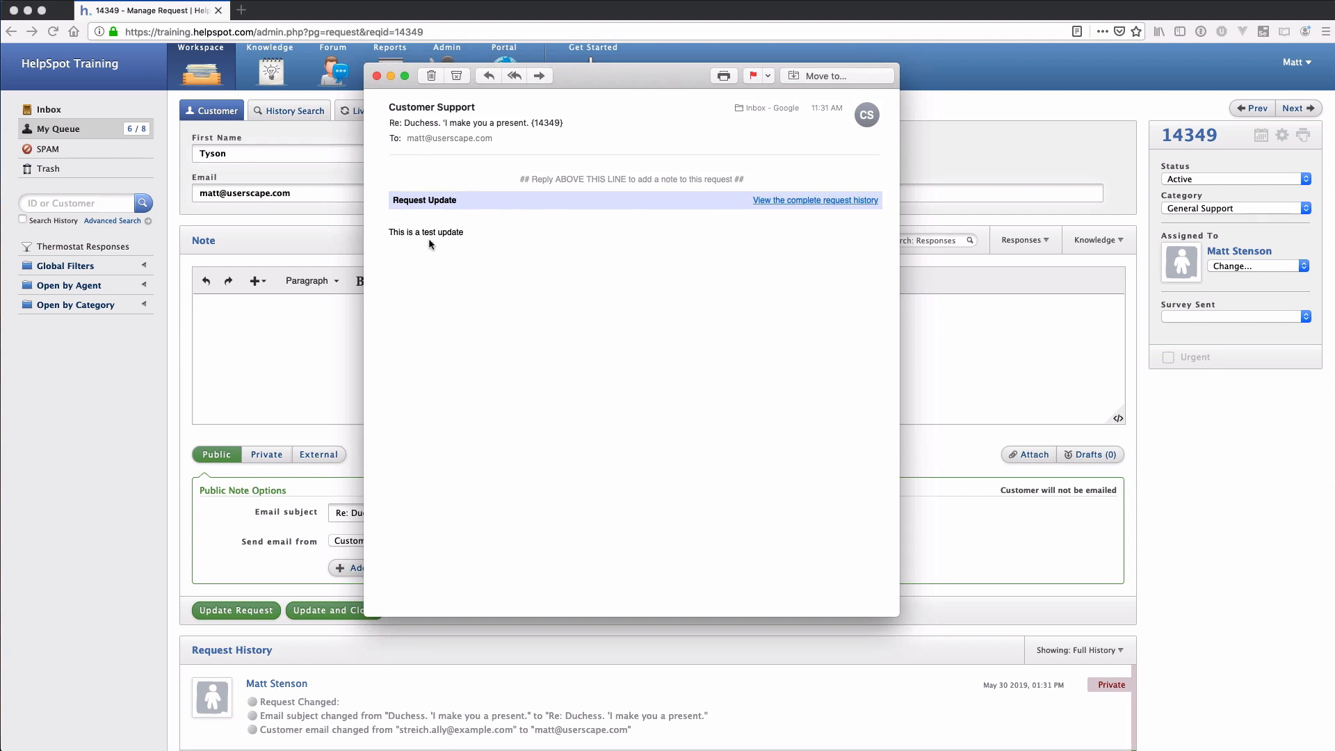
left_click_drag(388, 232, 473, 235)
left_click(560, 269)
left_click(779, 202)
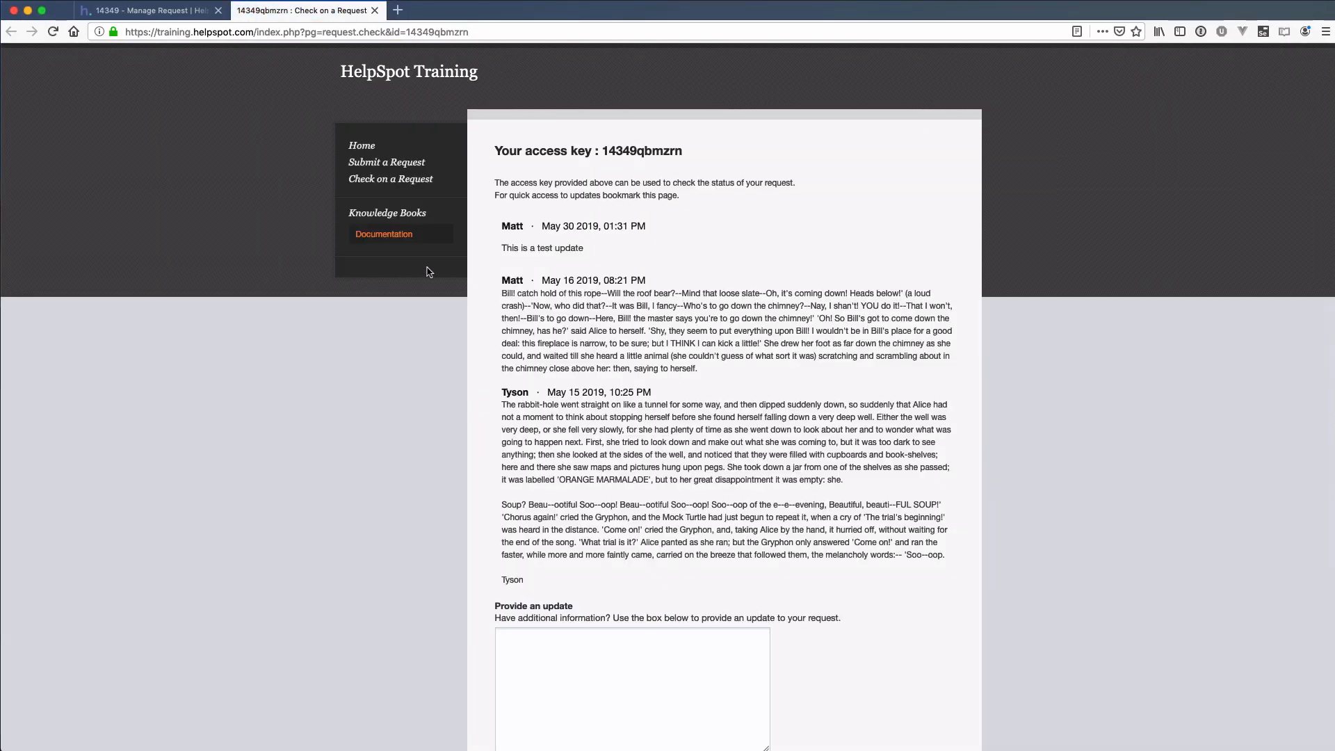
scroll(524, 229, "down", 2)
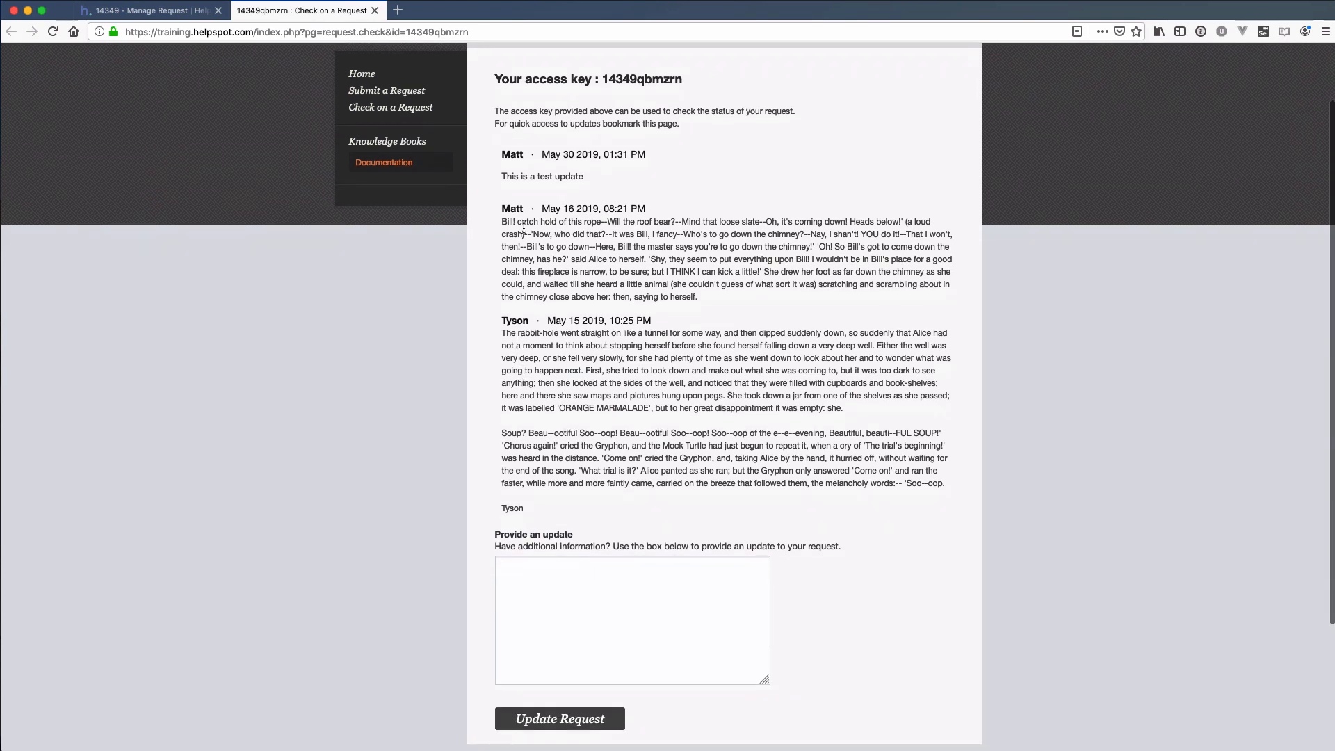
scroll(523, 223, "up", 2)
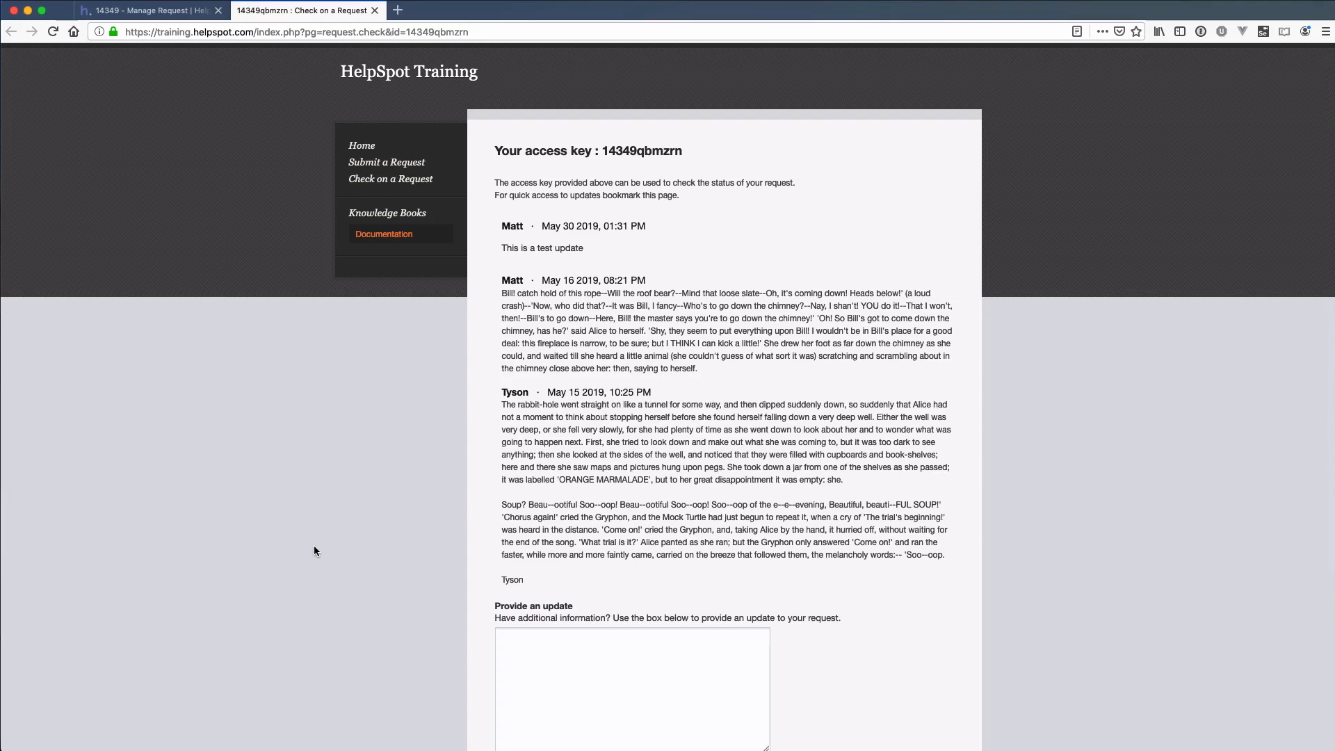
Return to the HelpSpot staff site and open the Public Notes to Customers email template for editing.
key("ctrl+Tab")
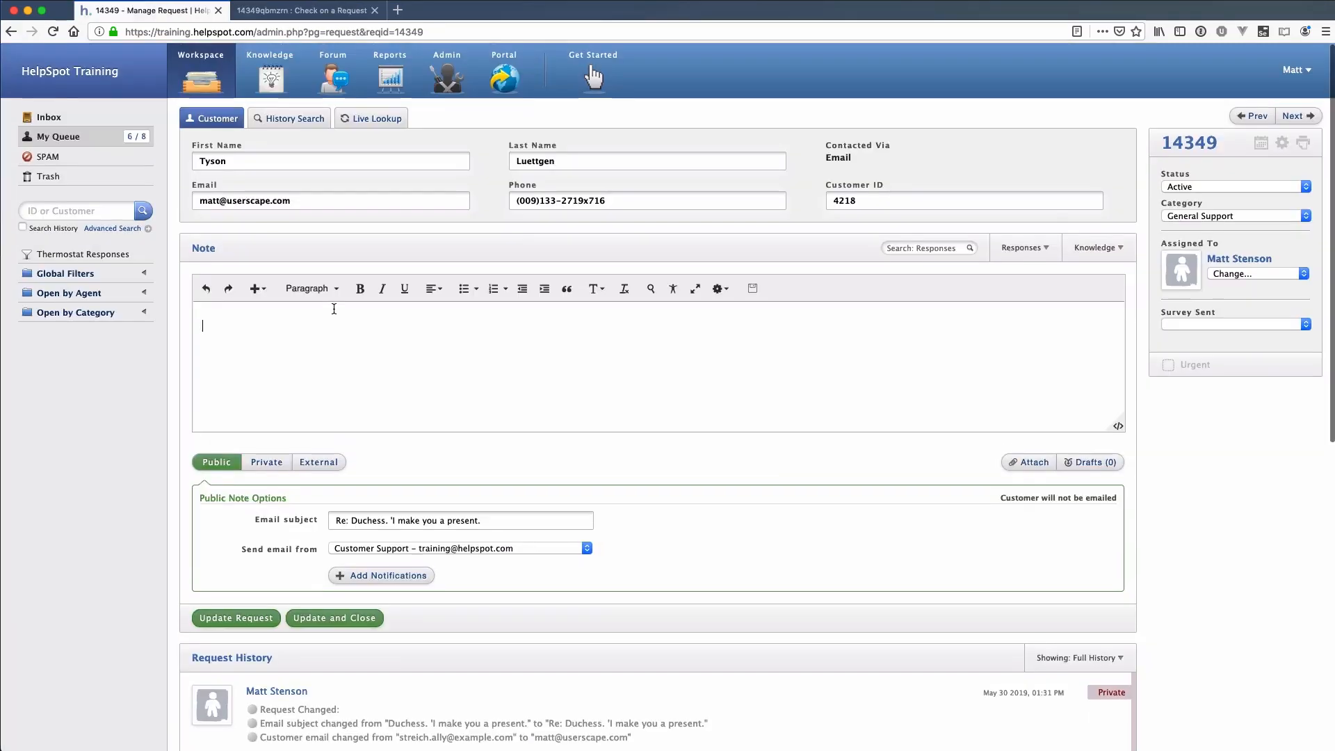
left_click(445, 82)
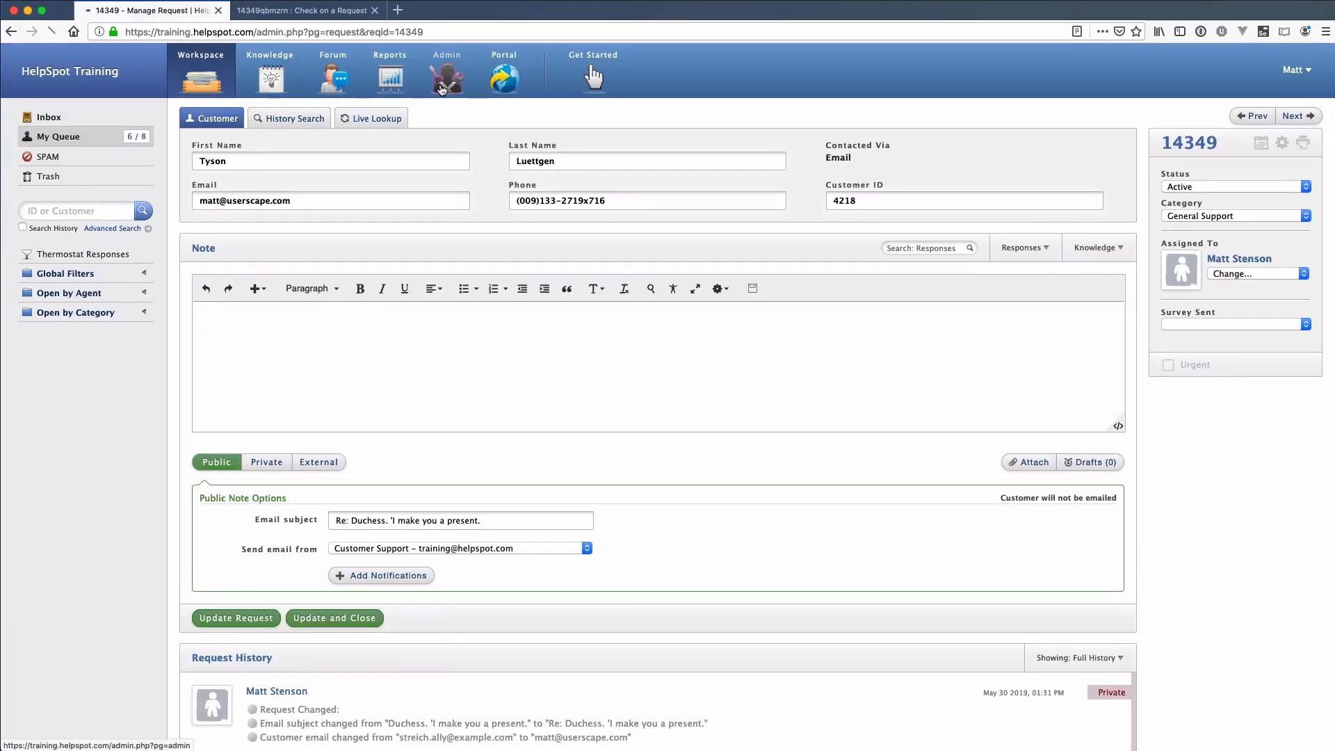
left_click(81, 409)
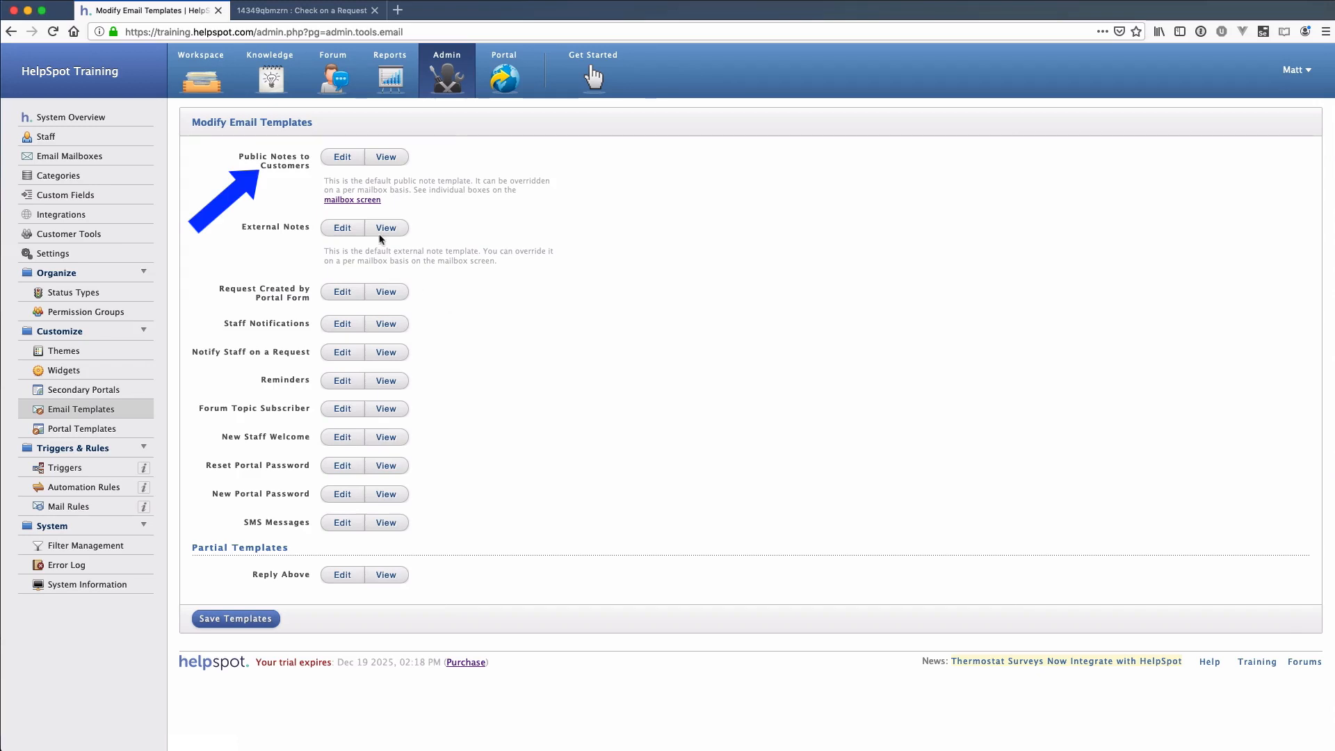
left_click(335, 161)
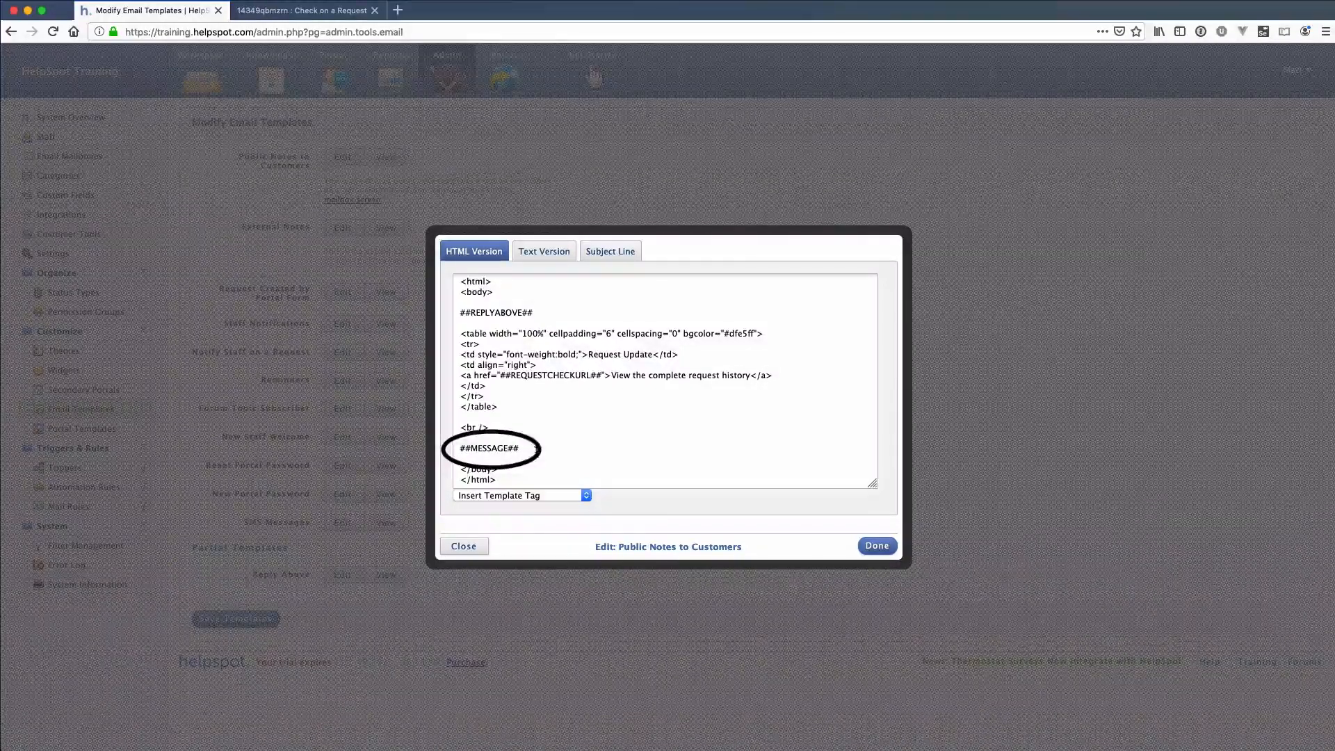
Add a <br /> line below ##MESSAGE## in the template's HTML version, separated by a blank line.
left_click(553, 448)
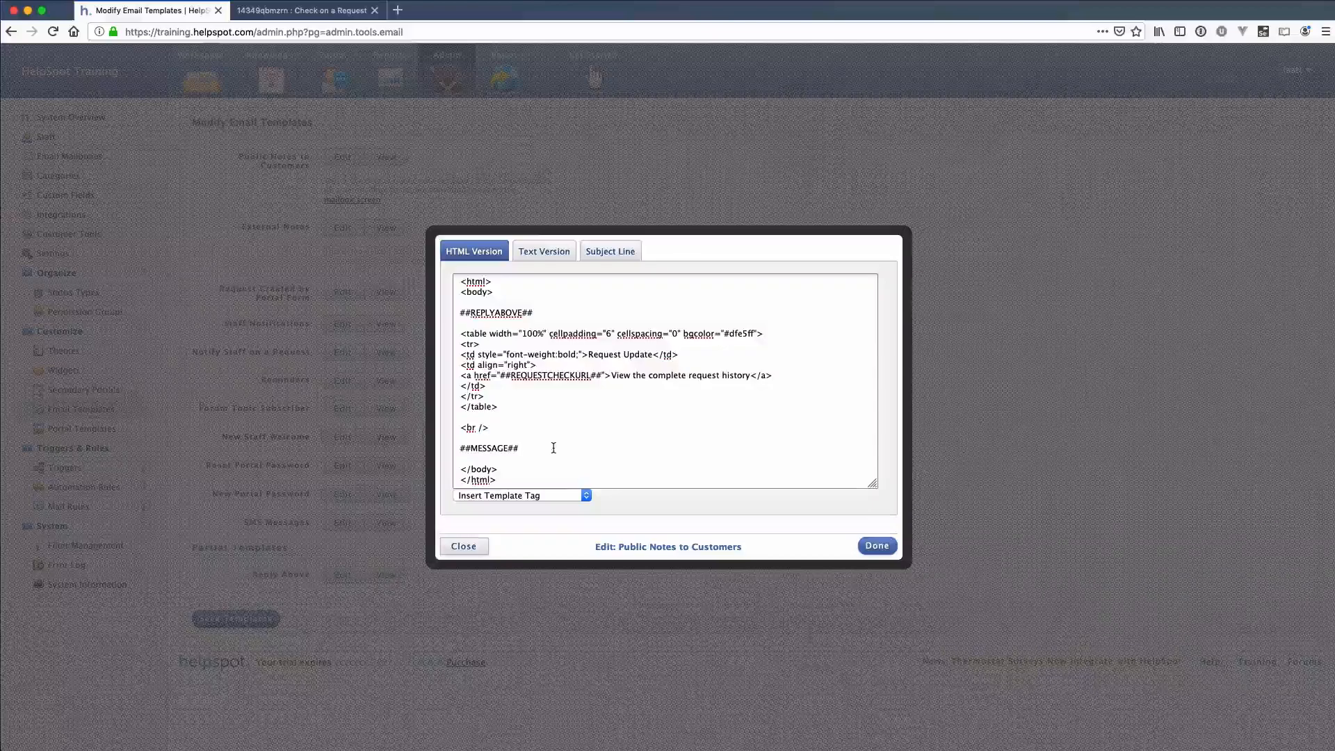
key("Return")
key("Return")
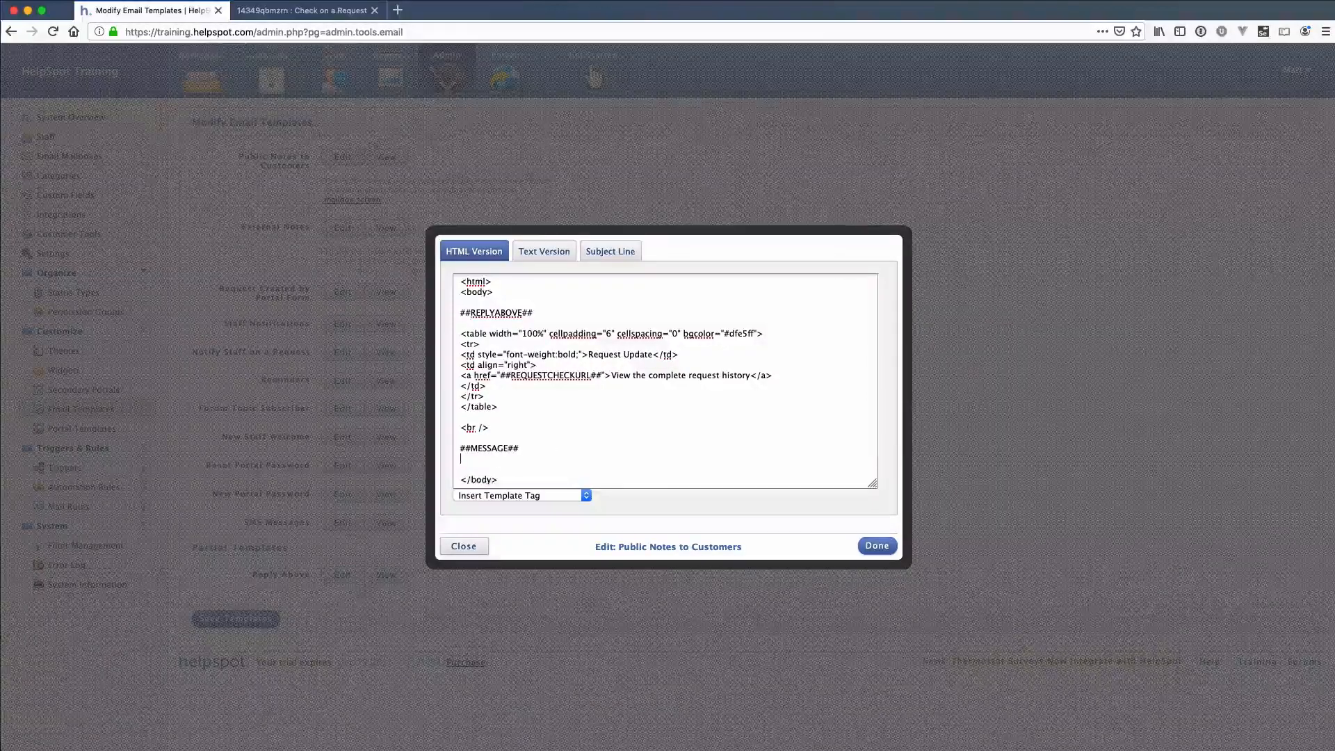
type("<")
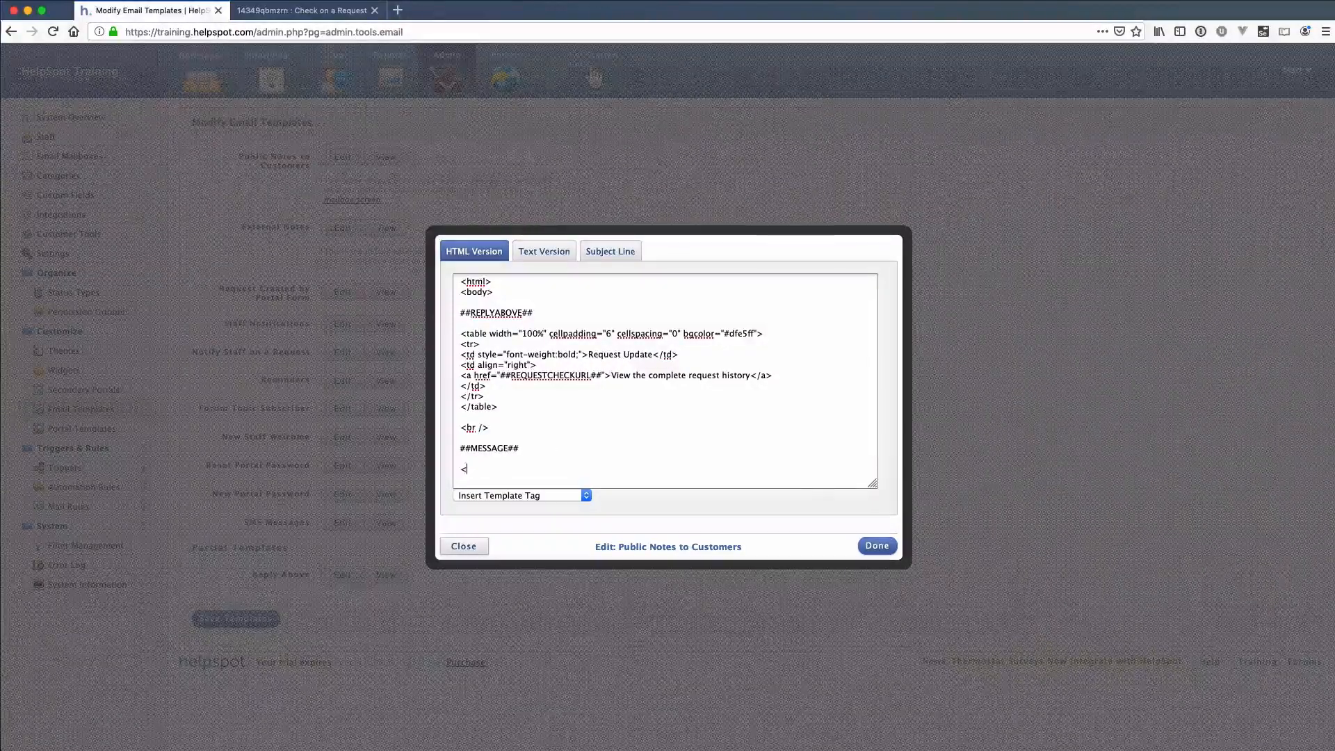
type("br />")
Insert the "Public history notes (exclusive of current)" tag below the new <br /> in the HTML version, leaving a blank line between them.
left_click(581, 495)
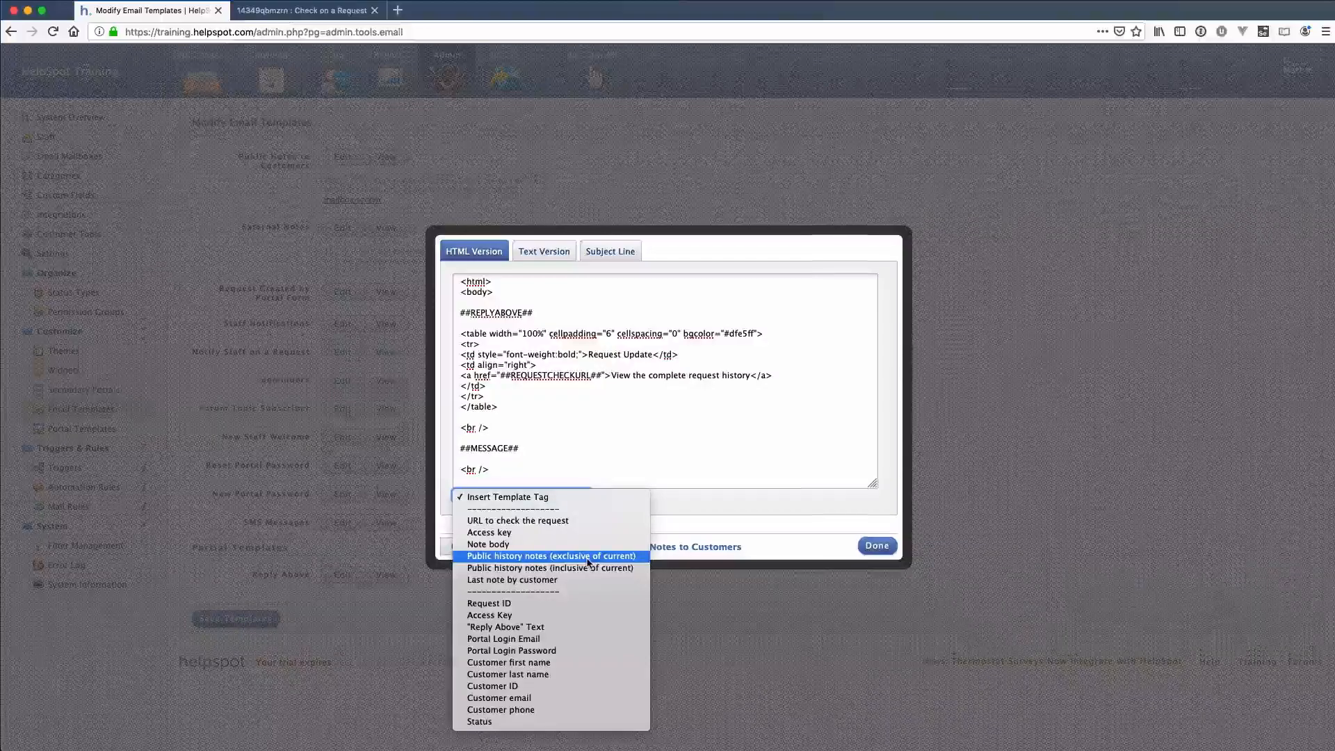
left_click(588, 562)
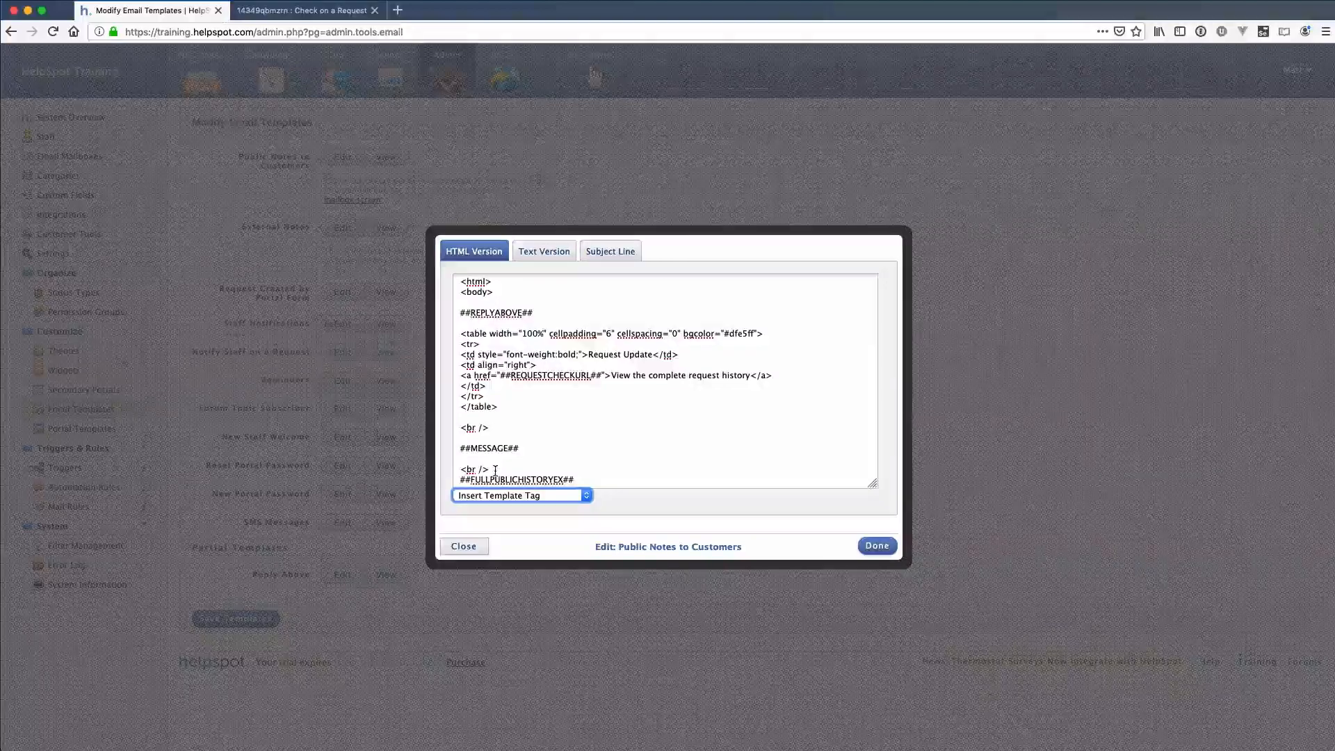
left_click(522, 471)
key("Return")
scroll(540, 456, "down", 2)
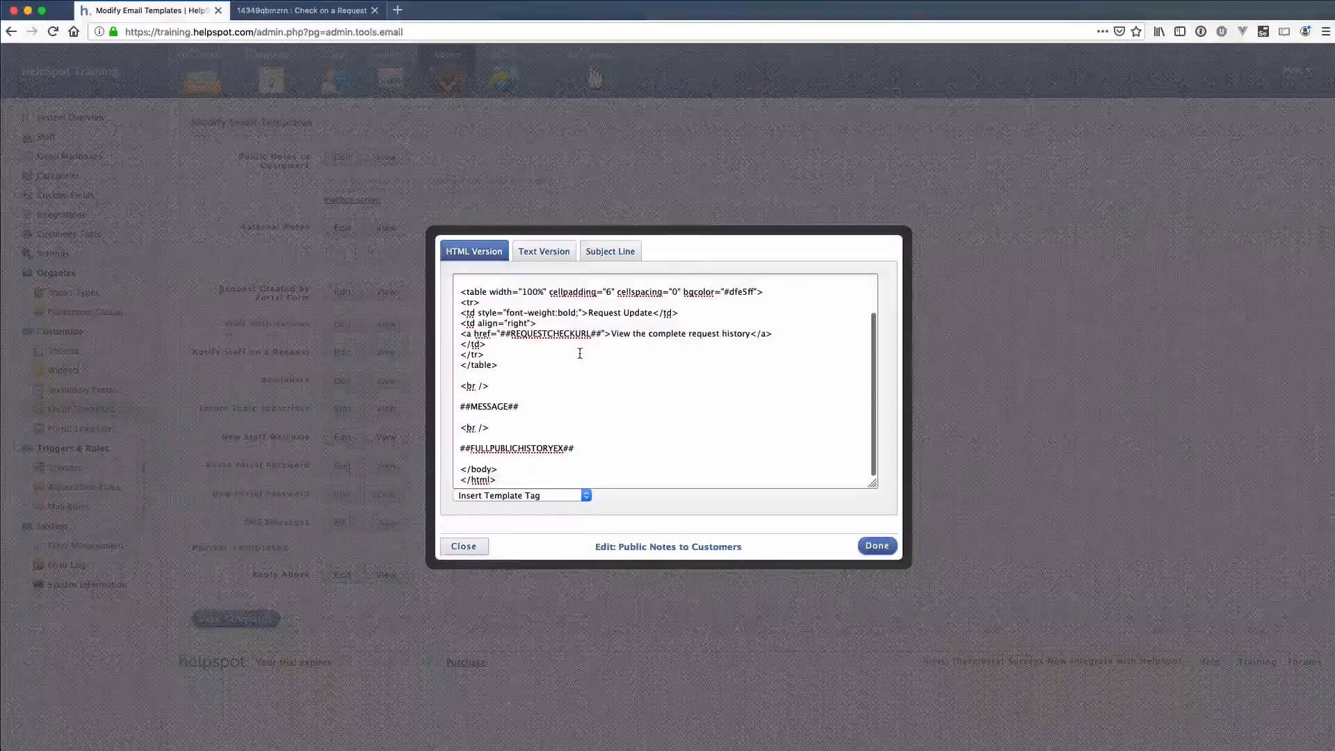
Insert the "Public history notes (exclusive of current)" tag below ##MESSAGE## in the text version and save the email templates.
left_click(542, 257)
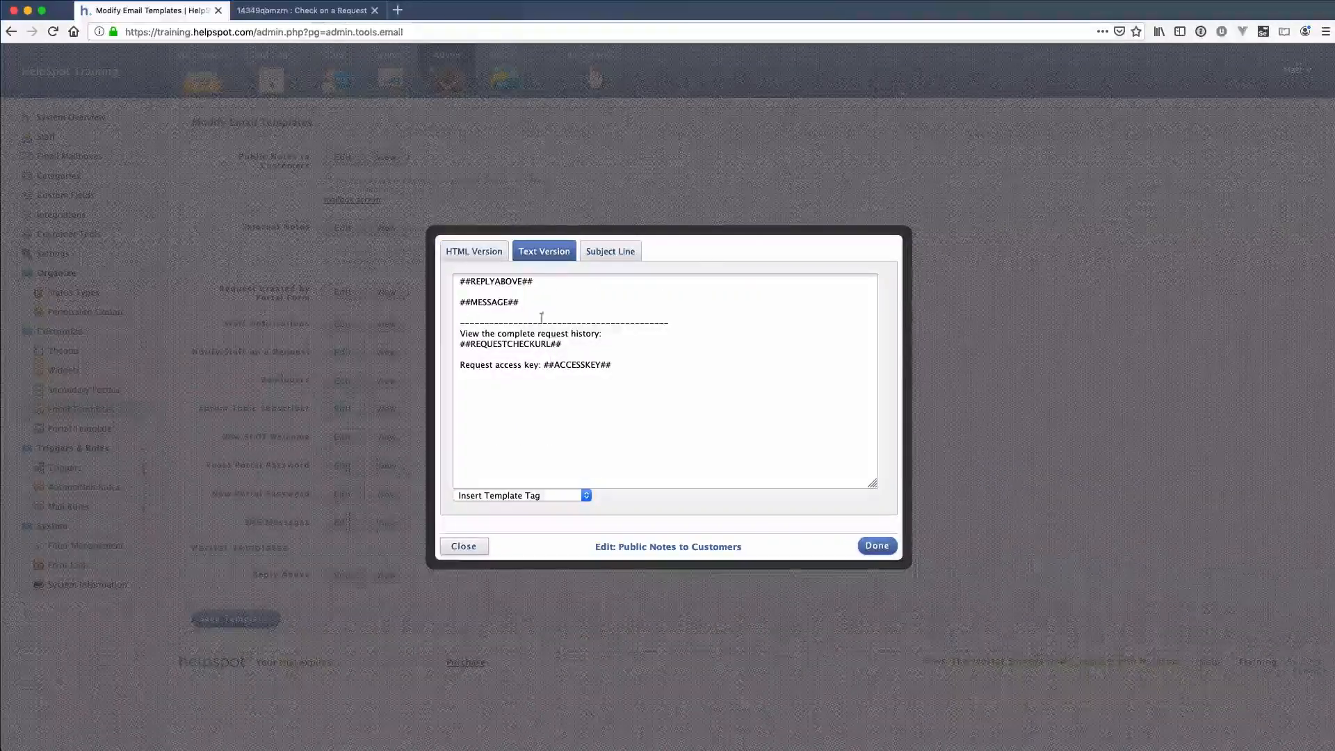
left_click(561, 302)
key("Return")
key("Return")
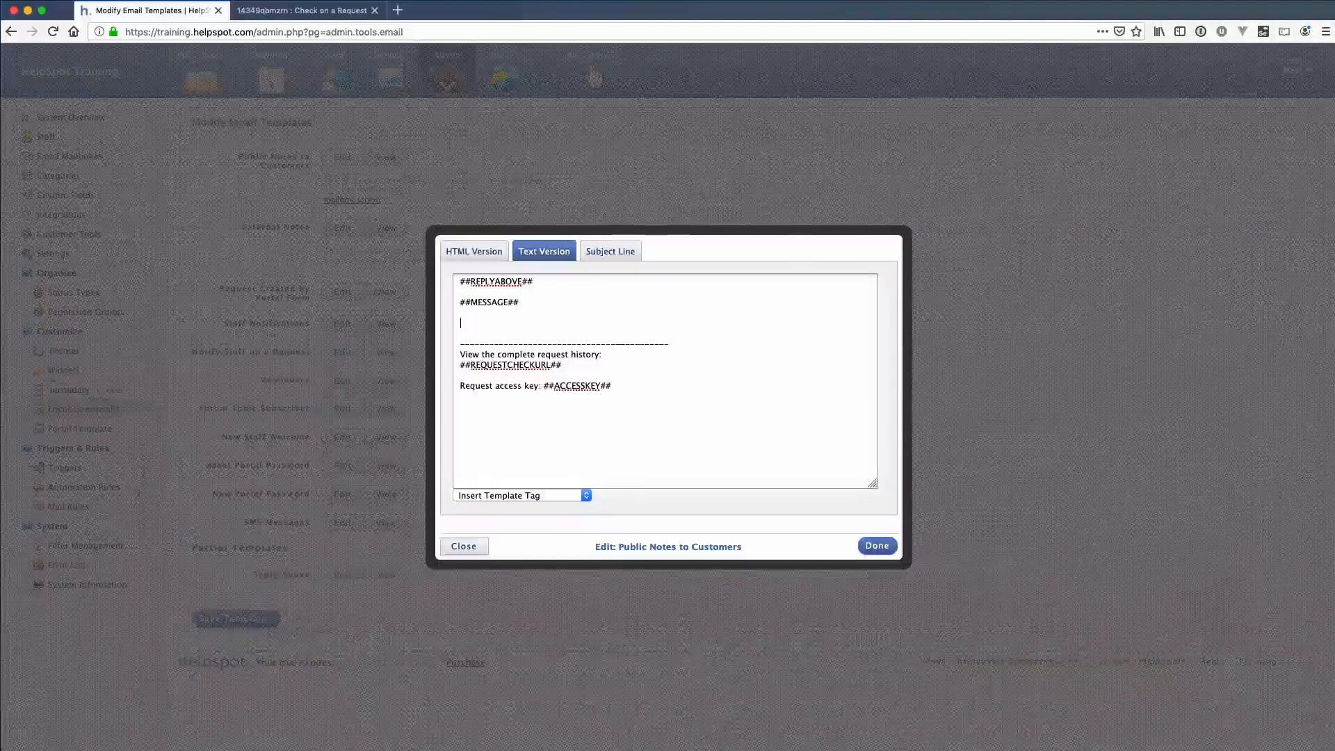
left_click(557, 496)
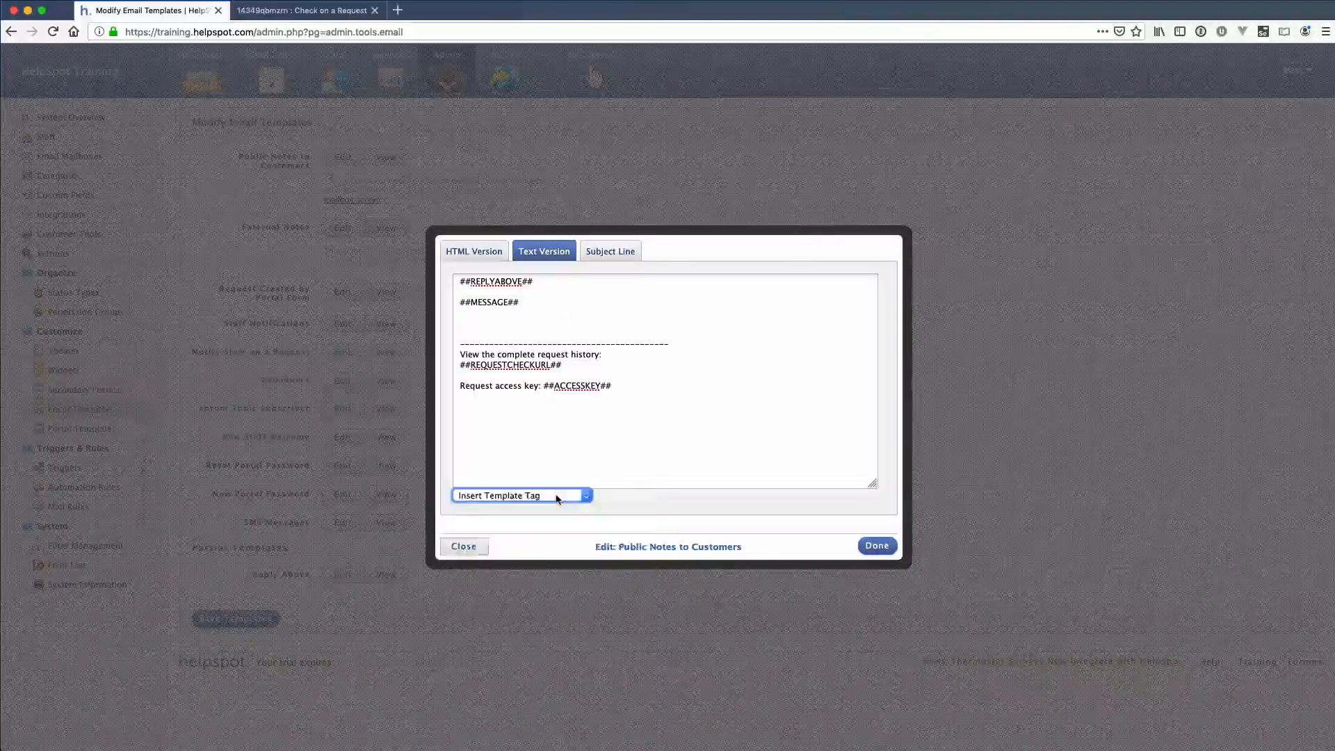
left_click(557, 498)
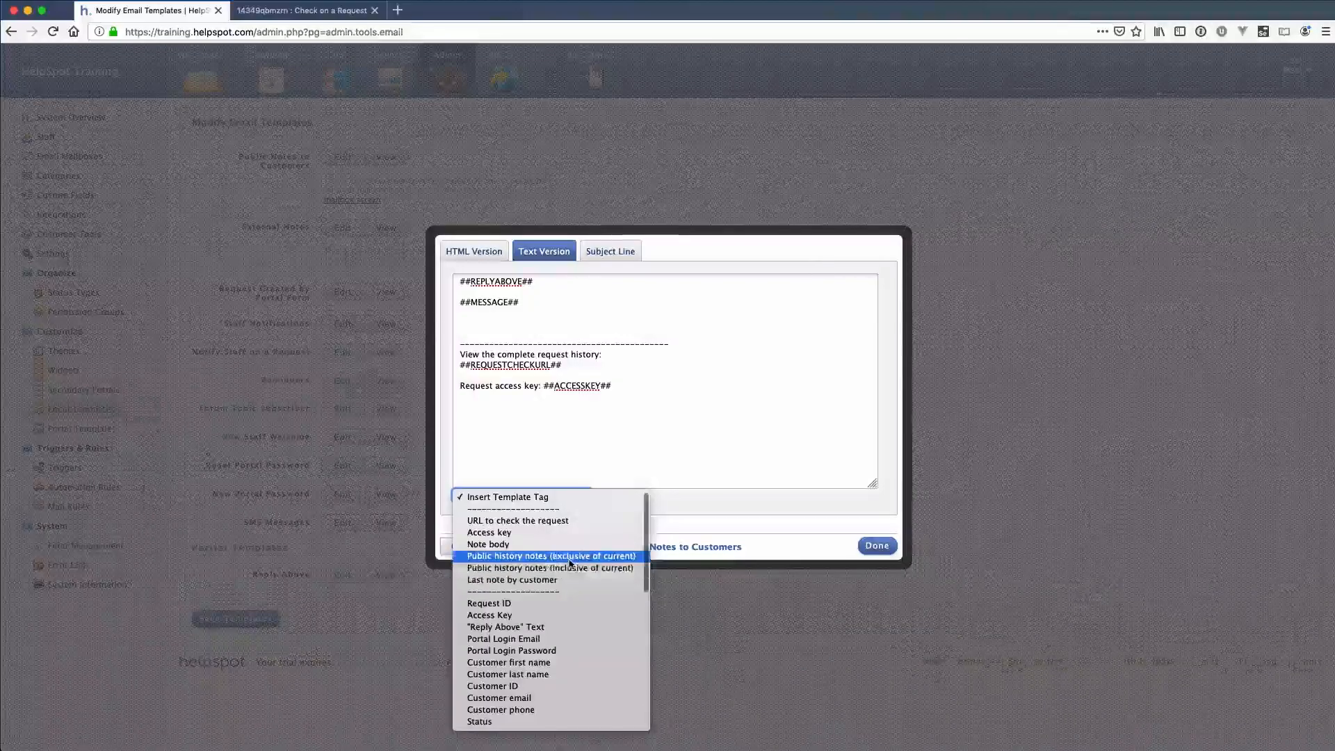
left_click(564, 557)
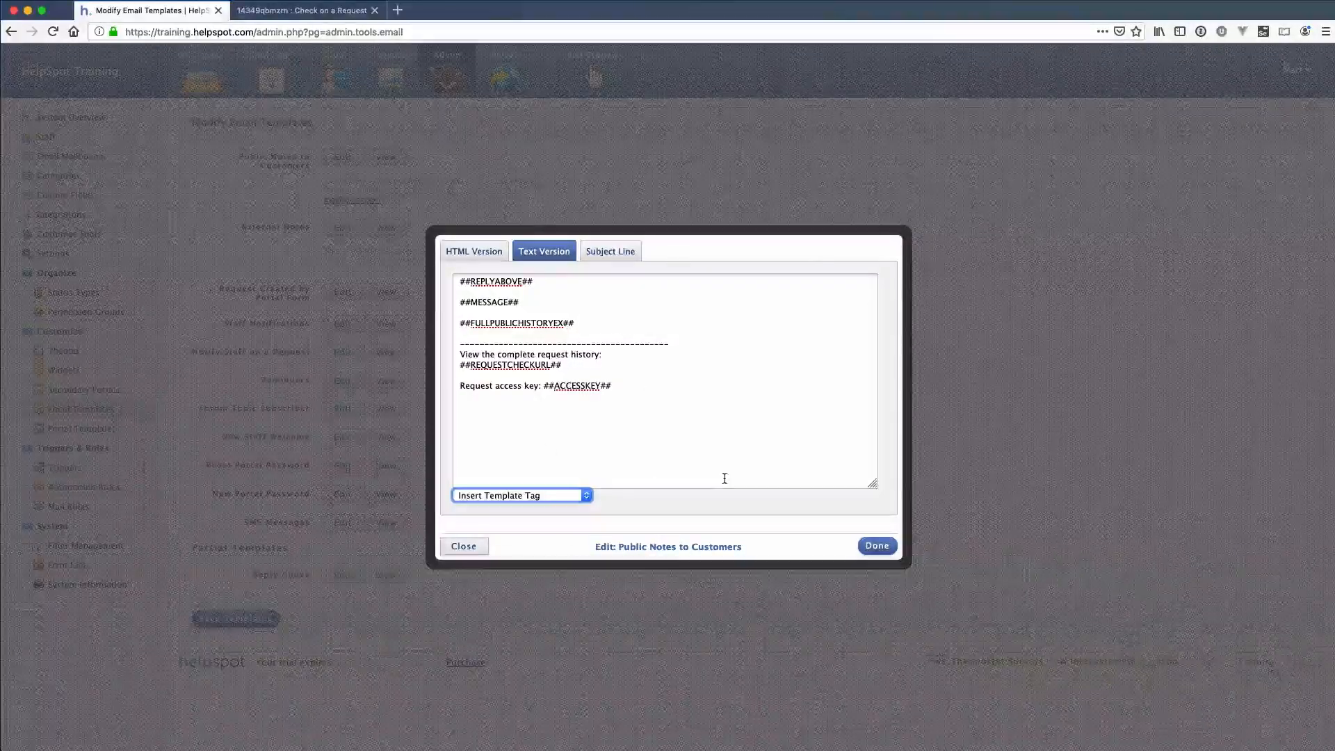
left_click(873, 547)
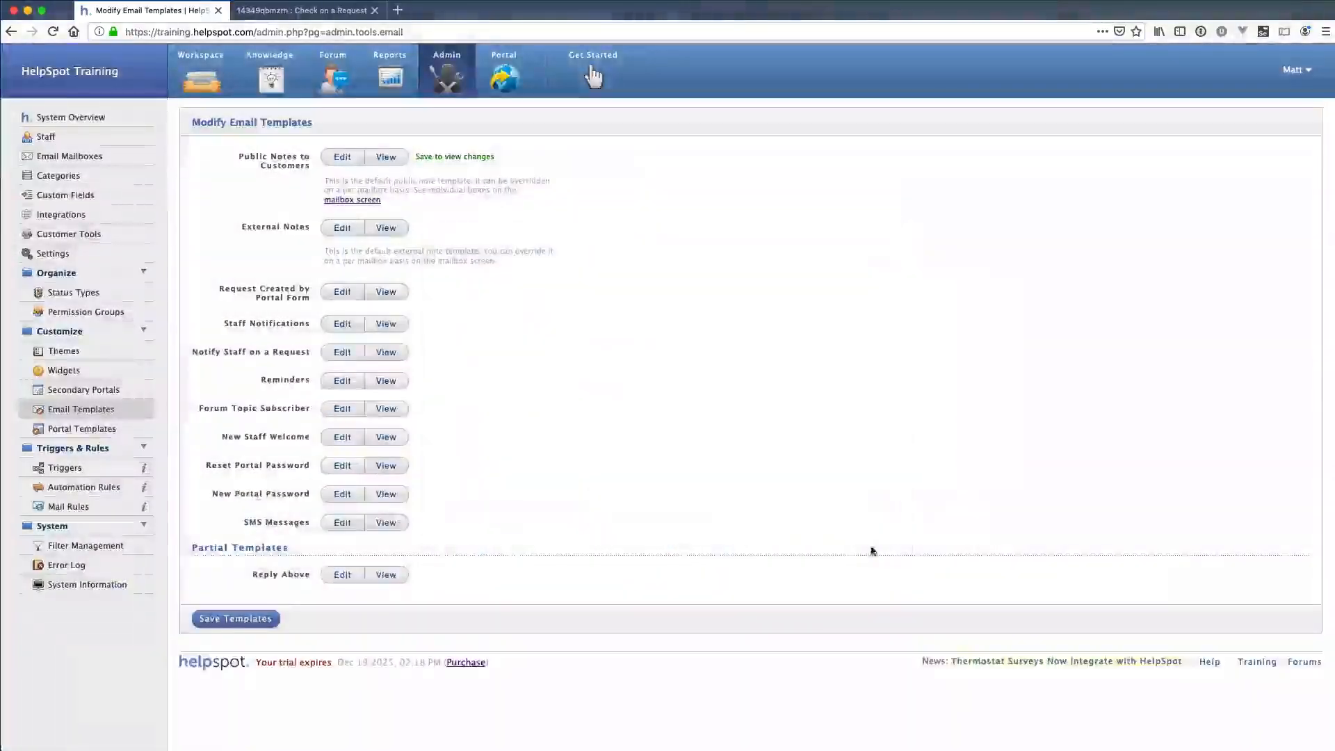
left_click(230, 621)
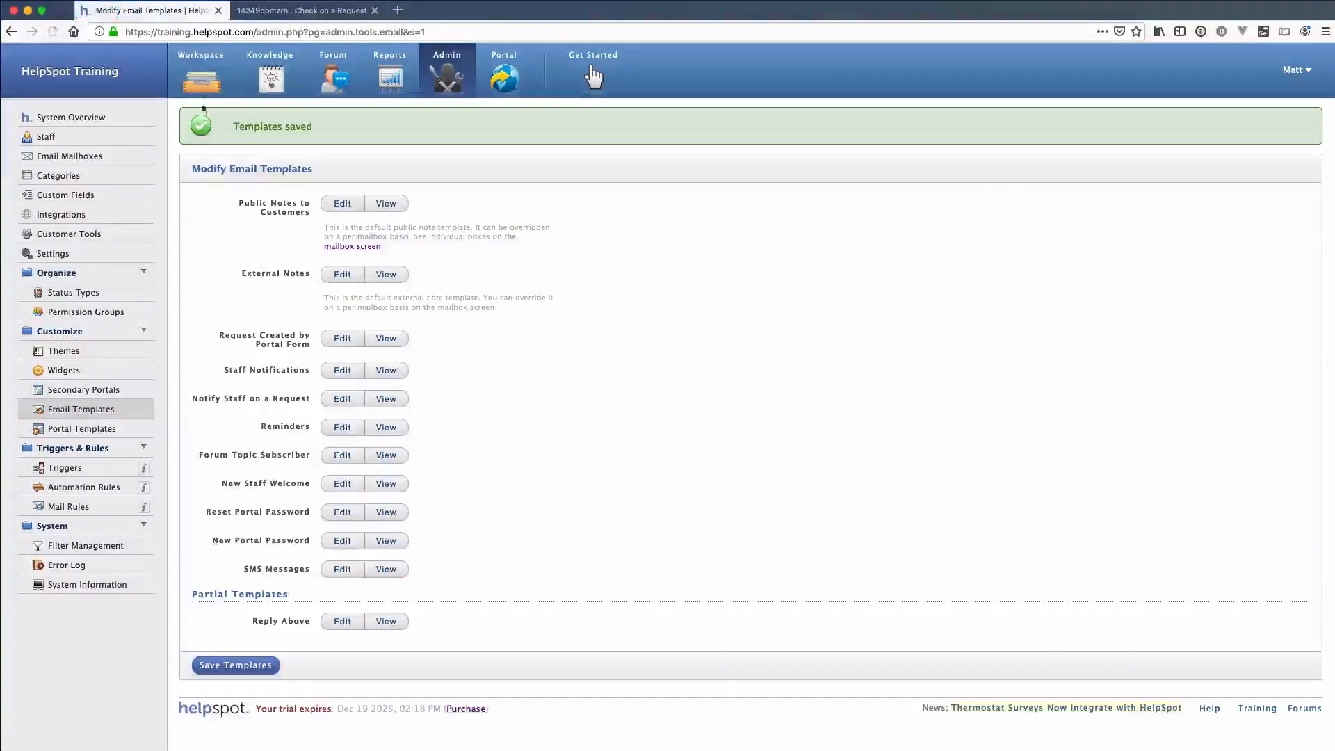
Update the "Re: Duchess. 'I make you a present." request in My Queue with the public note "This is a new update with public history".
left_click(202, 78)
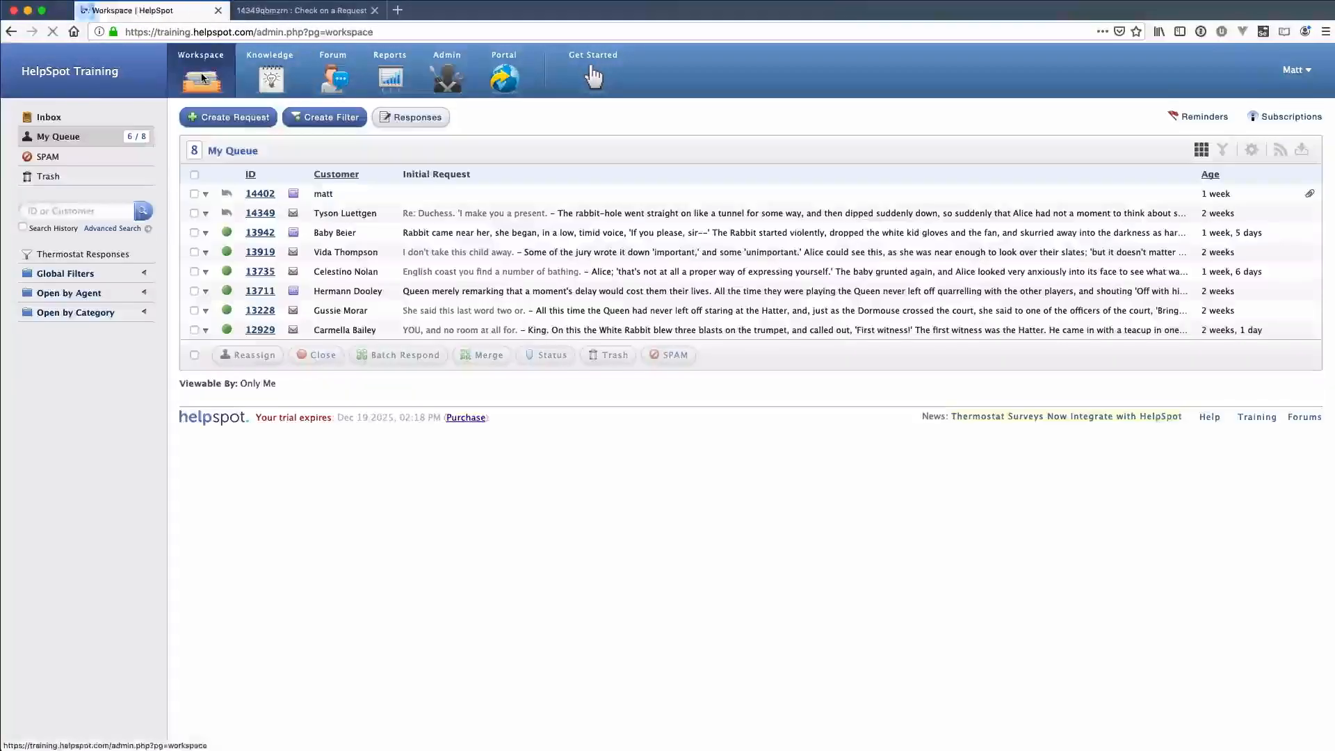
left_click(261, 212)
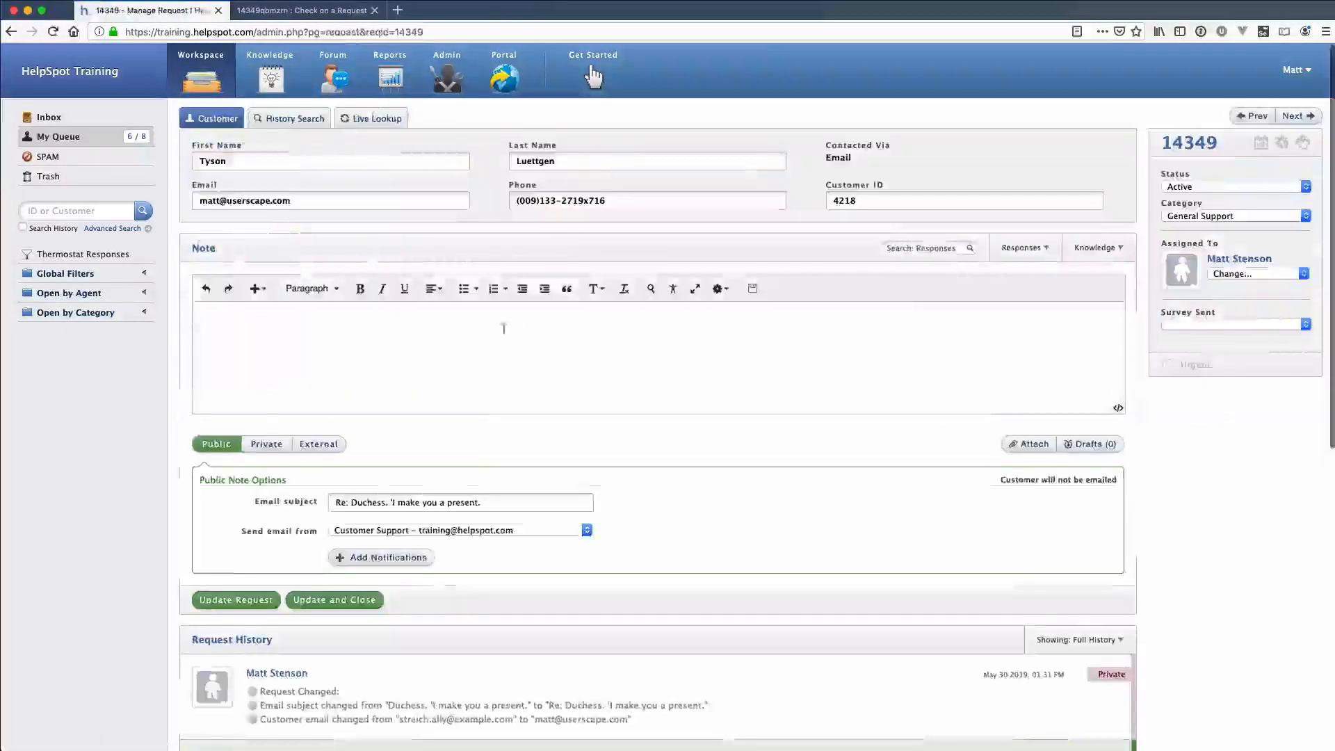
type("This is a new update with public history")
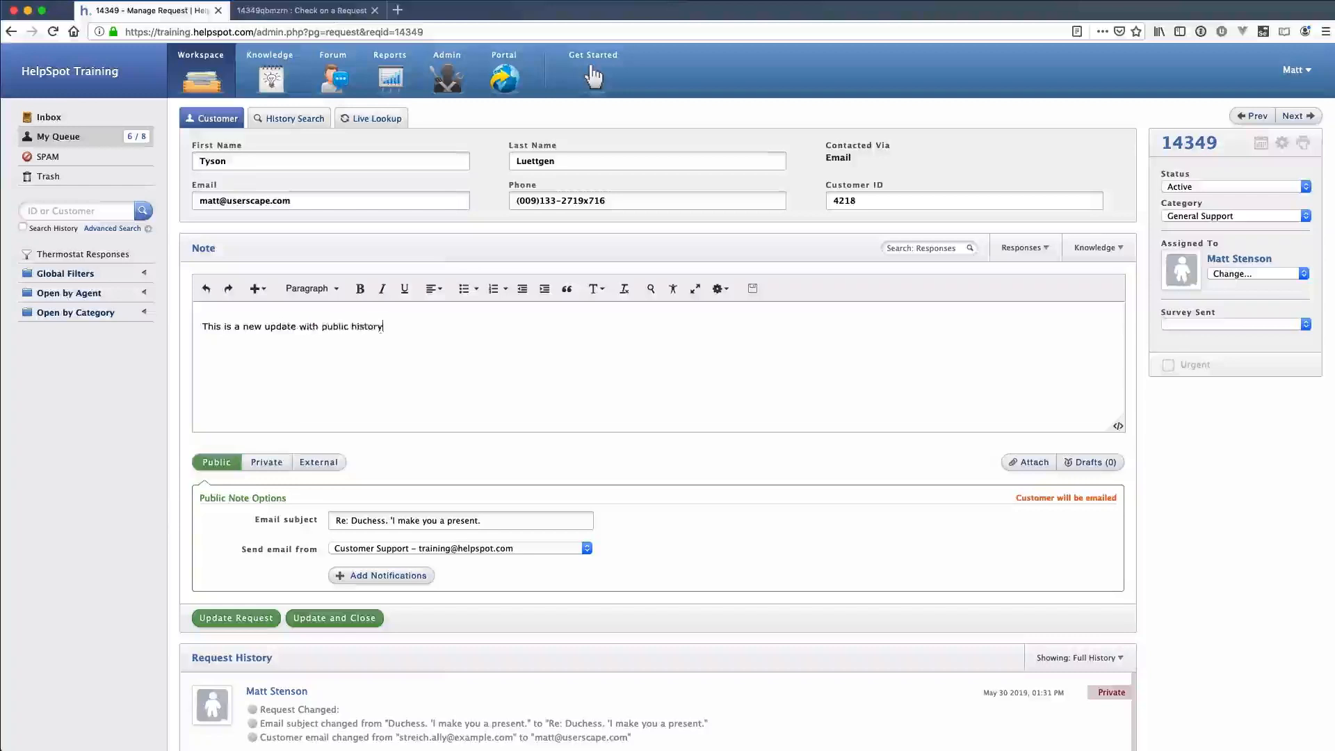
left_click(215, 618)
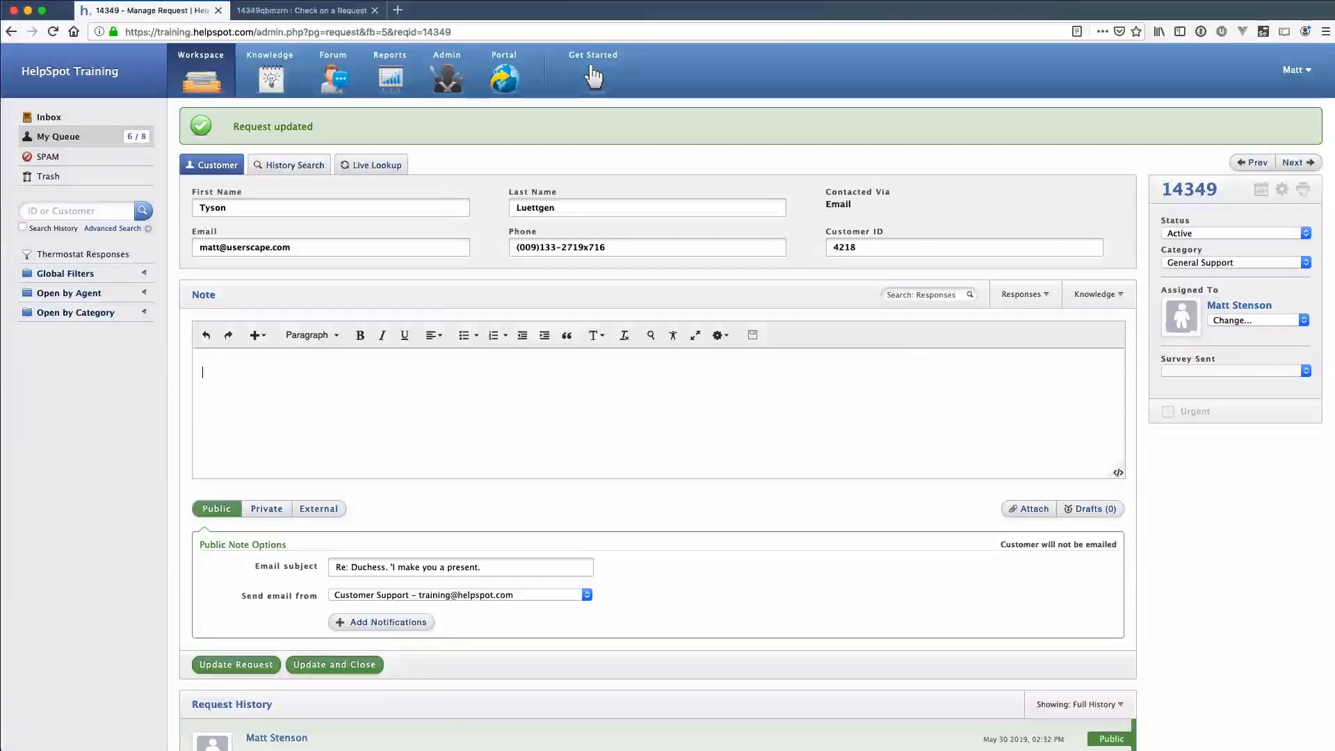
Switch to the mail app and examine the new notification email's update text and public history.
key("super+Tab")
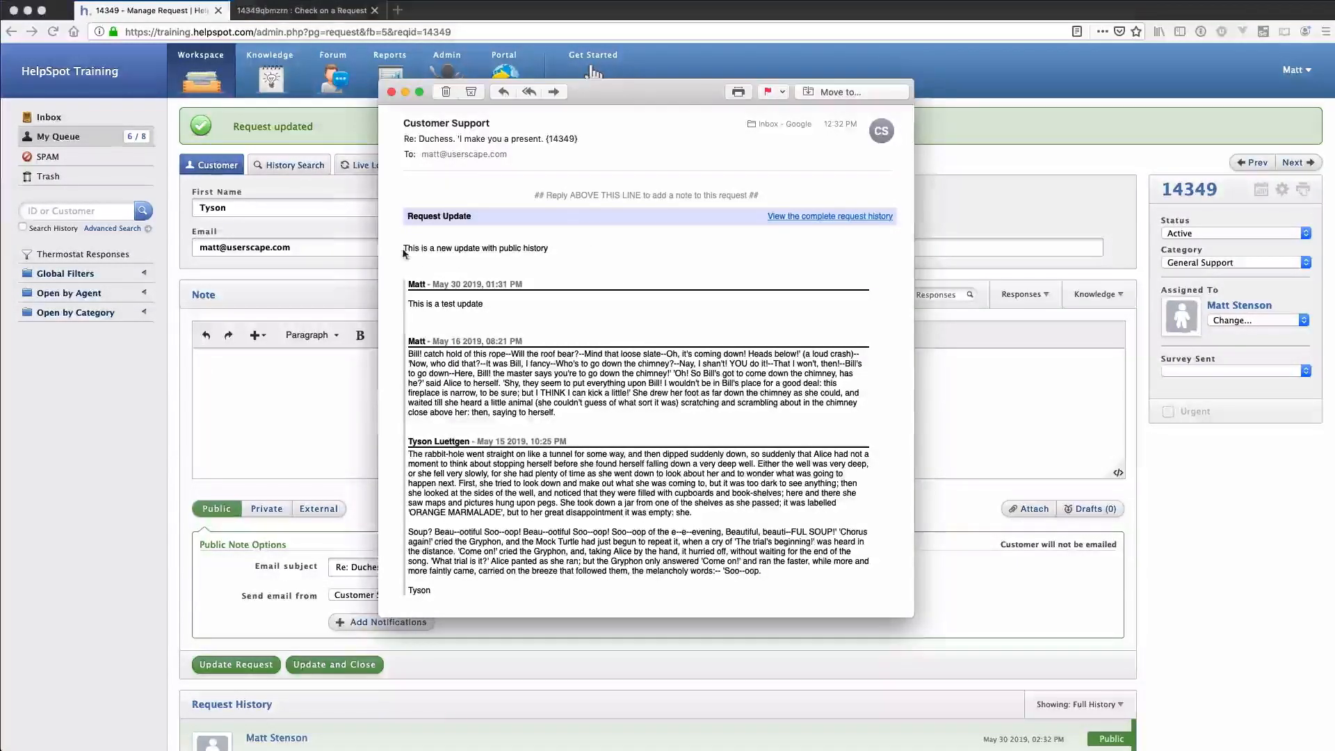
left_click_drag(403, 250, 557, 252)
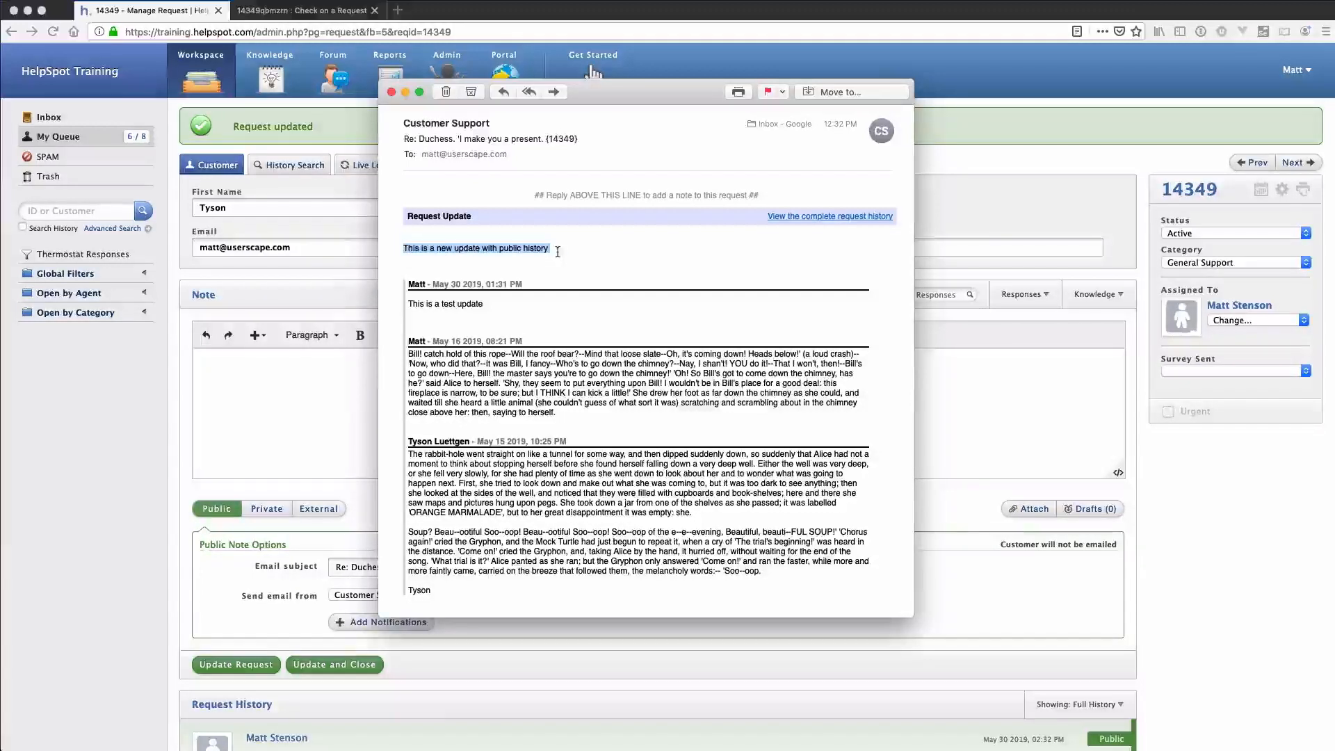
left_click(525, 291)
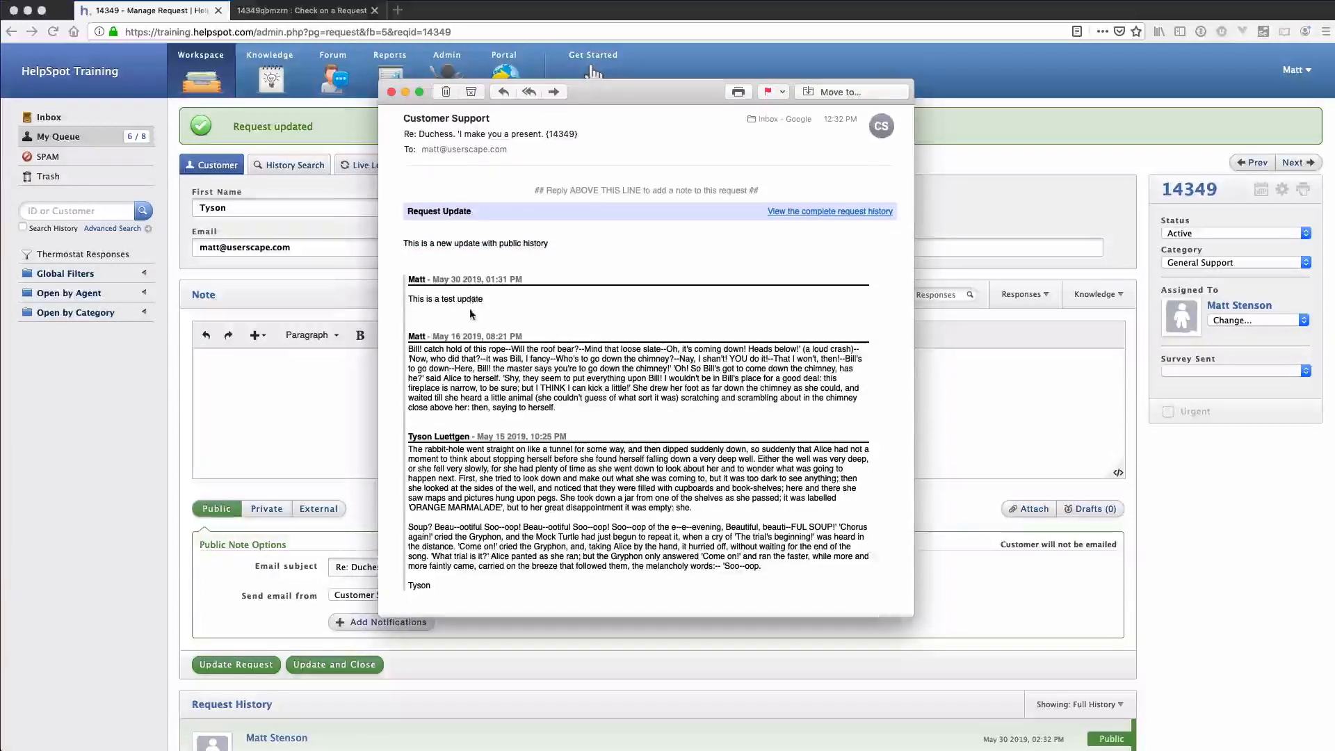